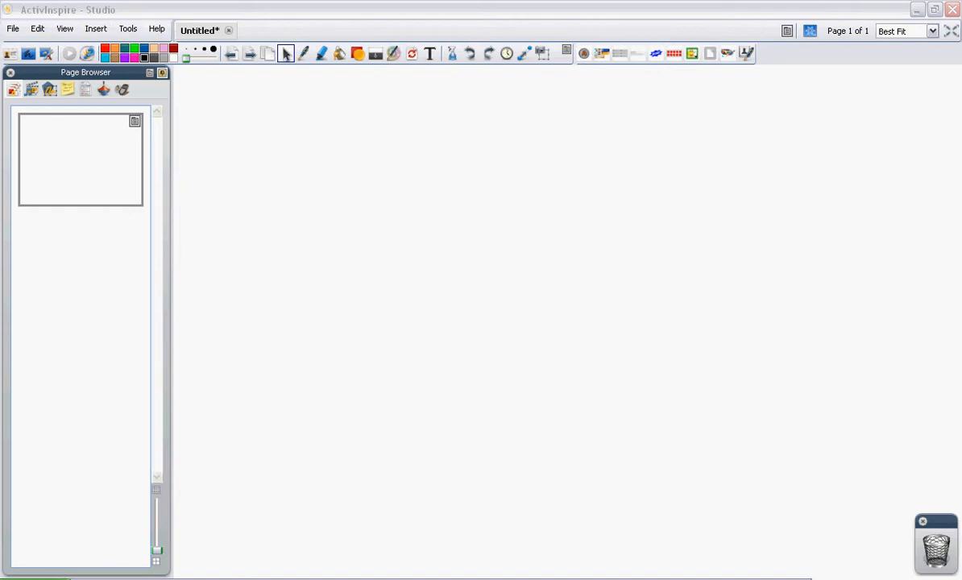
# Insert the meiosis sample flipchart page from the Resource Browser samples as page 2
pyautogui.click(30, 89)
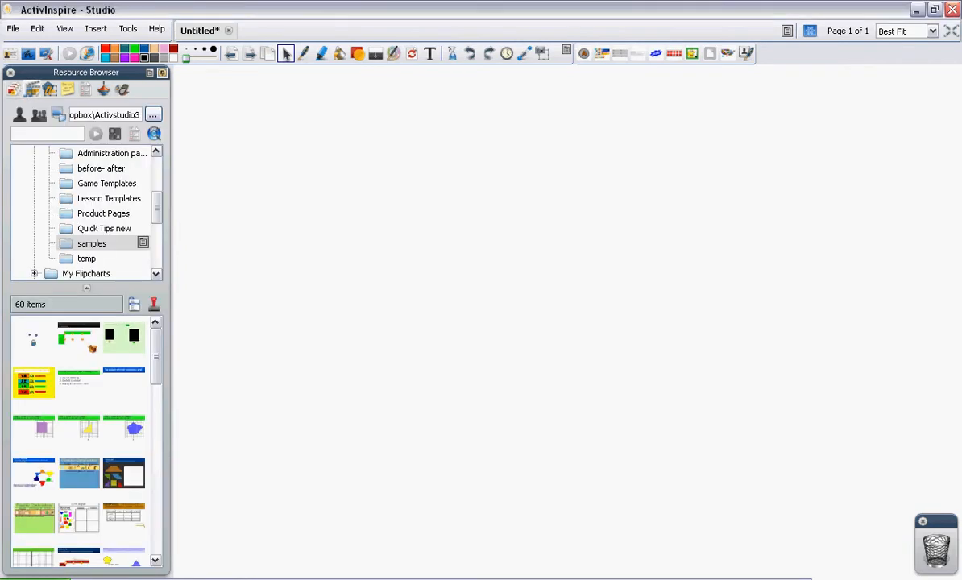
pyautogui.scroll(-4, 121, 428)
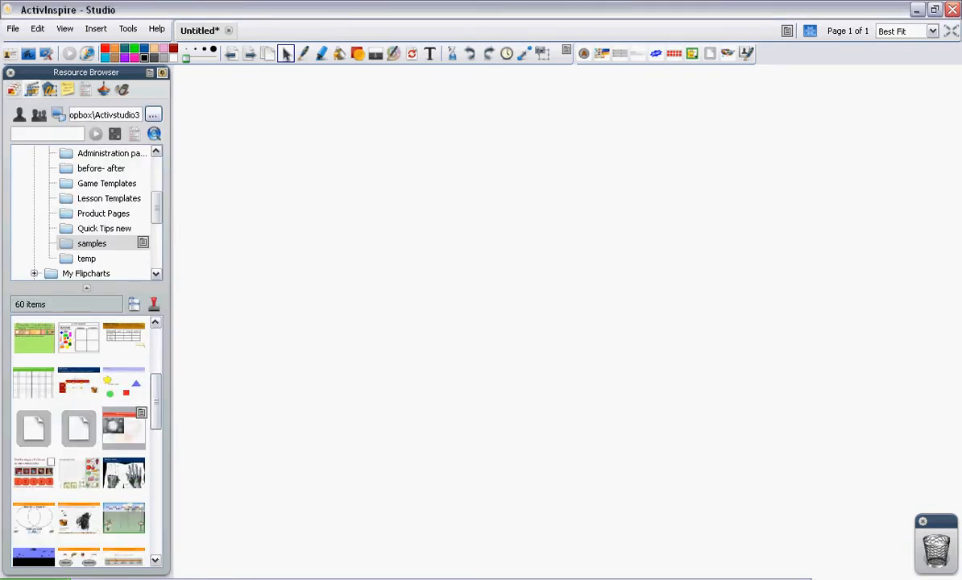
pyautogui.doubleClick(131, 428)
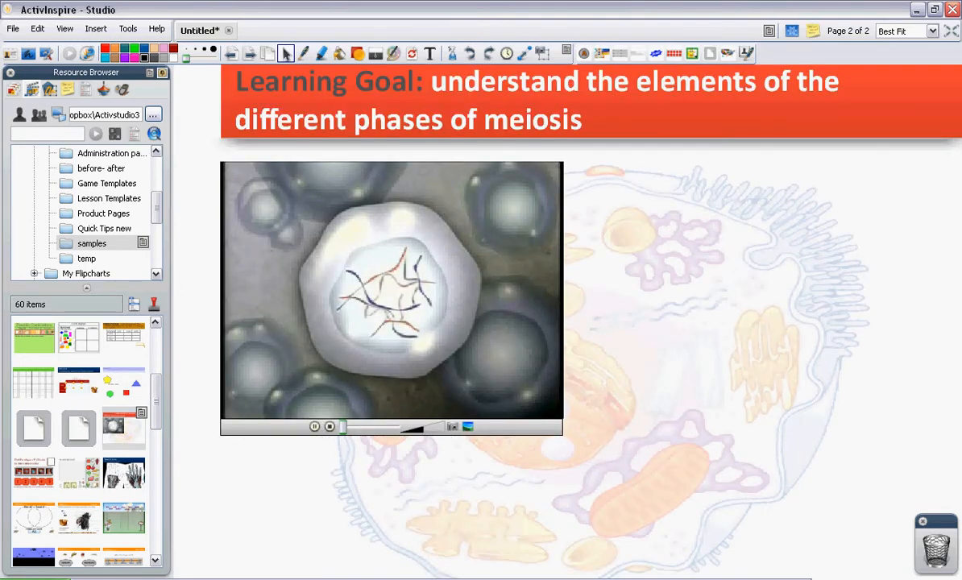
# Pause and resume the meiosis video, then capture a still frame onto the page
pyautogui.click(314, 427)
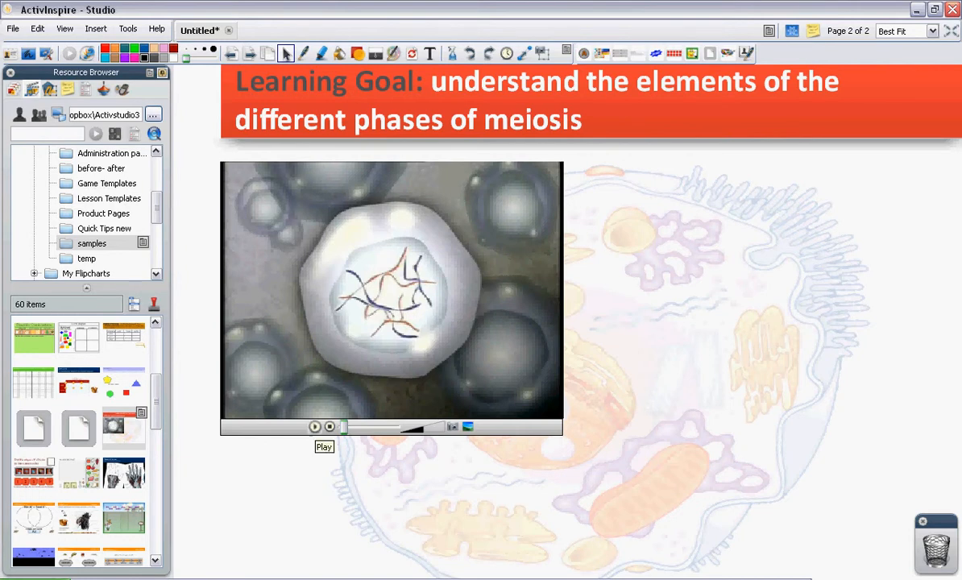
pyautogui.click(314, 427)
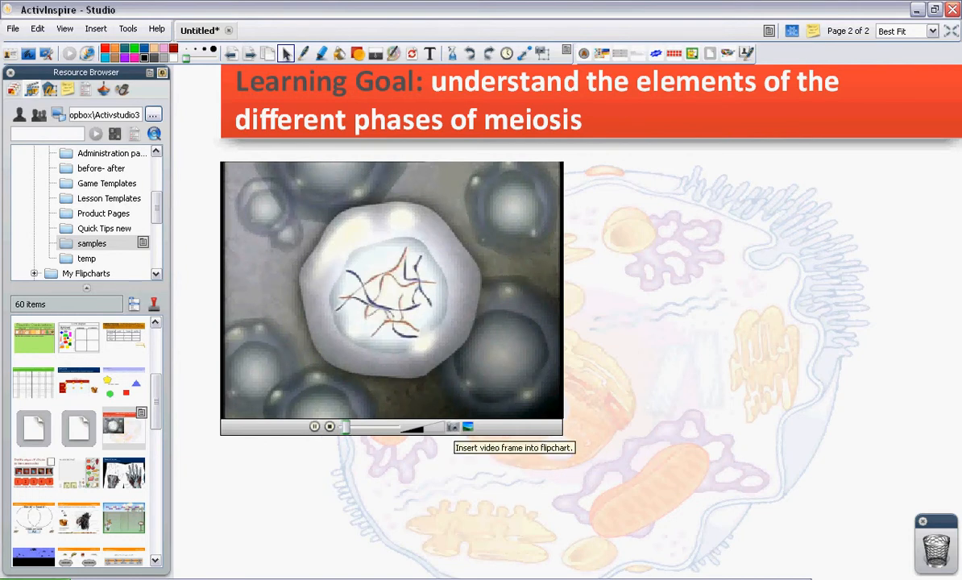
pyautogui.click(452, 427)
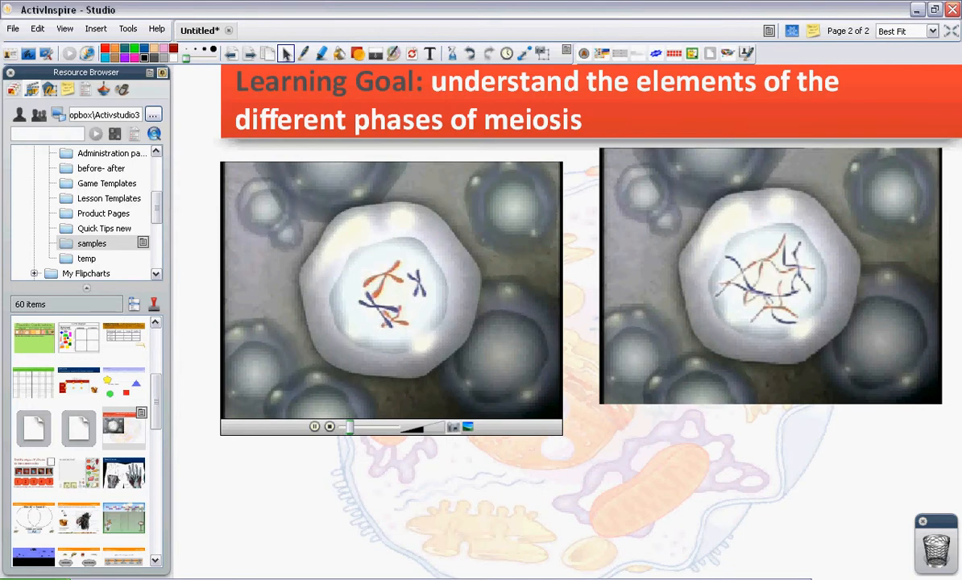
# Capture a second meiosis still, then shrink both stills together and move them right
pyautogui.click(452, 427)
pyautogui.moveTo(649, 323); pyautogui.dragTo(867, 362)
pyautogui.click(314, 427)
pyautogui.moveTo(786, 361)
pyautogui.mouseDown()
pyautogui.moveTo(771, 345)
pyautogui.moveTo(760, 502)
pyautogui.moveTo(728, 424)
pyautogui.moveTo(739, 369)
pyautogui.moveTo(759, 343)
pyautogui.moveTo(775, 350)
pyautogui.mouseUp()
pyautogui.moveTo(788, 520); pyautogui.dragTo(763, 208)
pyautogui.moveTo(765, 266)
pyautogui.mouseDown()
pyautogui.moveTo(710, 335)
pyautogui.moveTo(720, 285)
pyautogui.mouseUp()
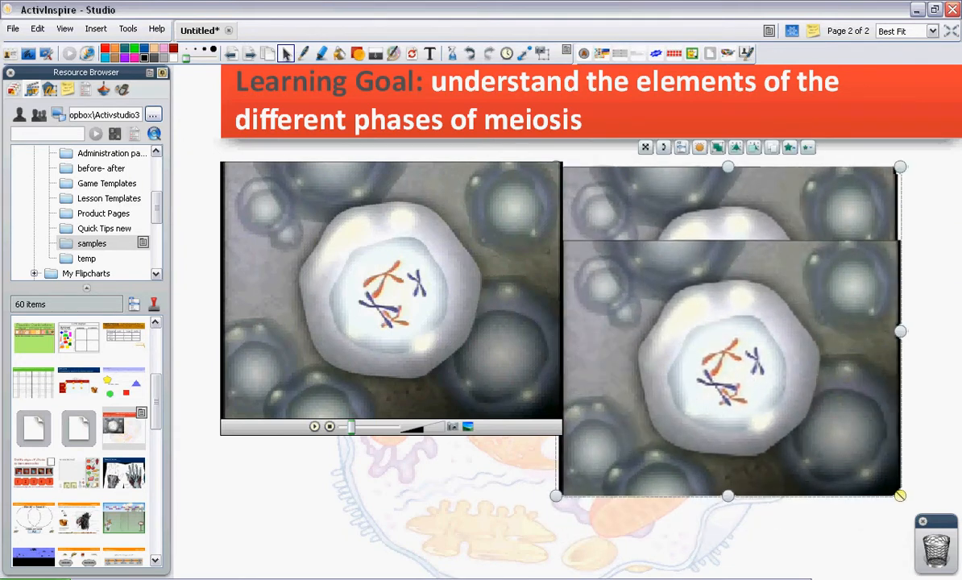
pyautogui.moveTo(902, 496); pyautogui.dragTo(783, 384)
pyautogui.moveTo(764, 339); pyautogui.dragTo(893, 387)
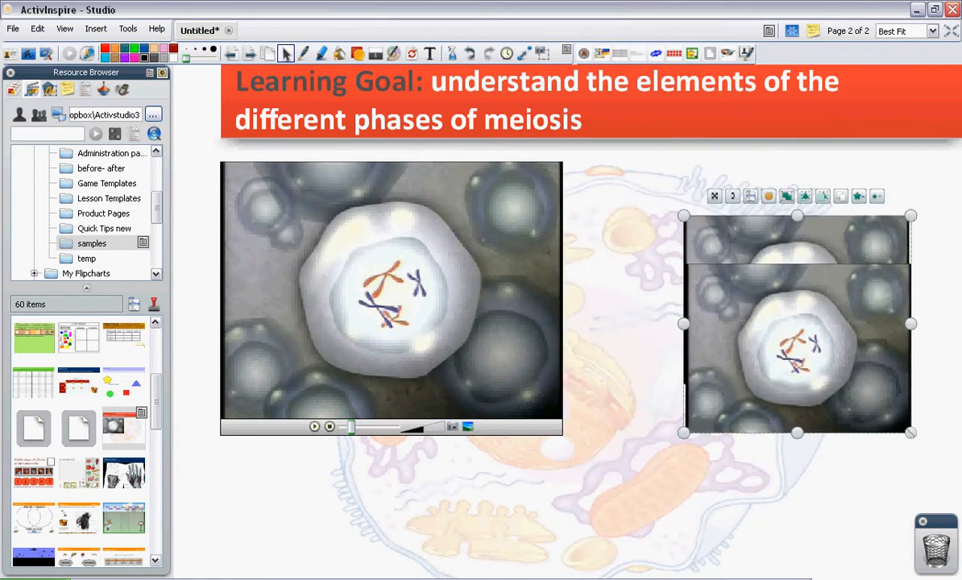
# Capture two more video frames, shrink them and stack them onto the older stills
pyautogui.click(314, 427)
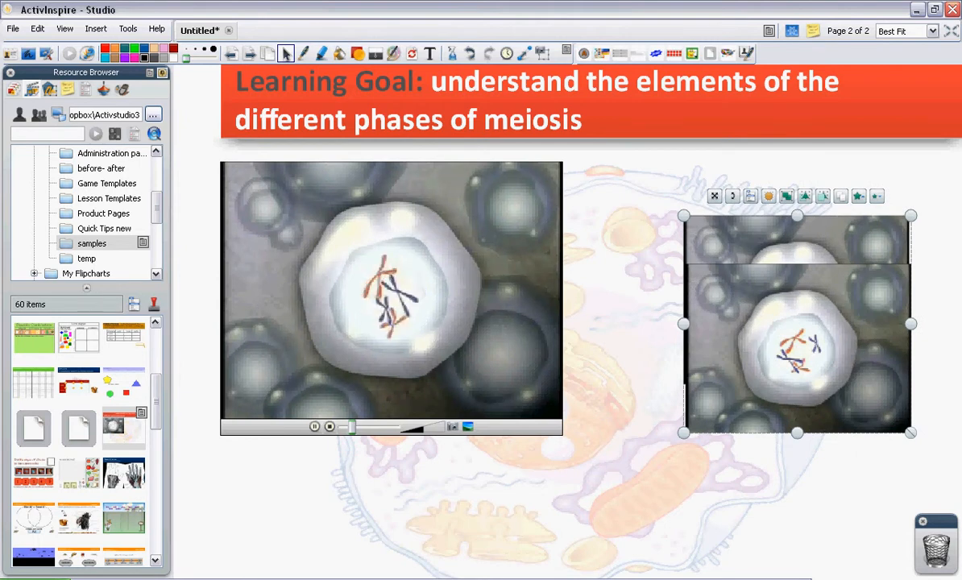
pyautogui.click(453, 428)
pyautogui.moveTo(627, 363); pyautogui.dragTo(817, 354)
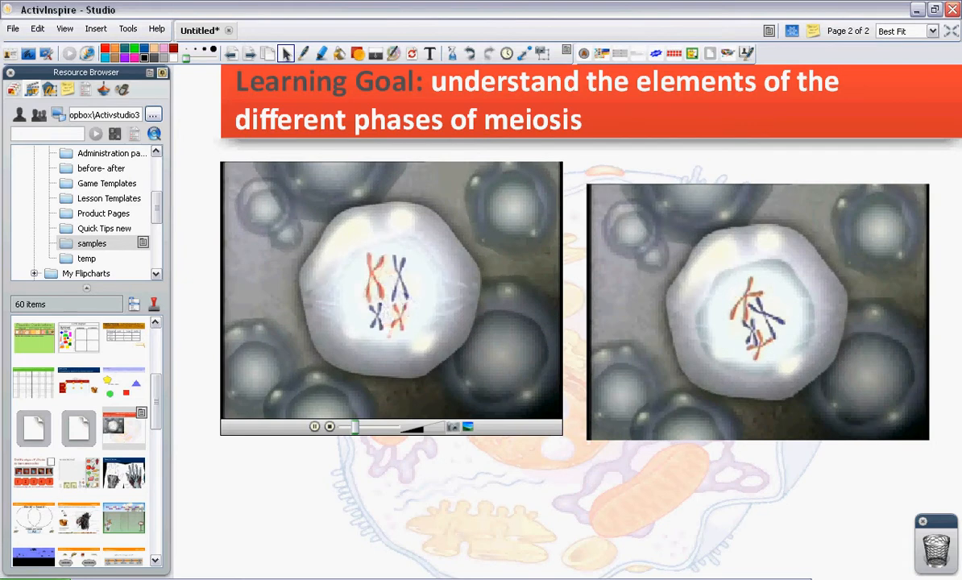
pyautogui.click(453, 428)
pyautogui.moveTo(645, 363); pyautogui.dragTo(862, 348)
pyautogui.moveTo(601, 355); pyautogui.dragTo(614, 399)
pyautogui.moveTo(686, 354); pyautogui.dragTo(684, 421)
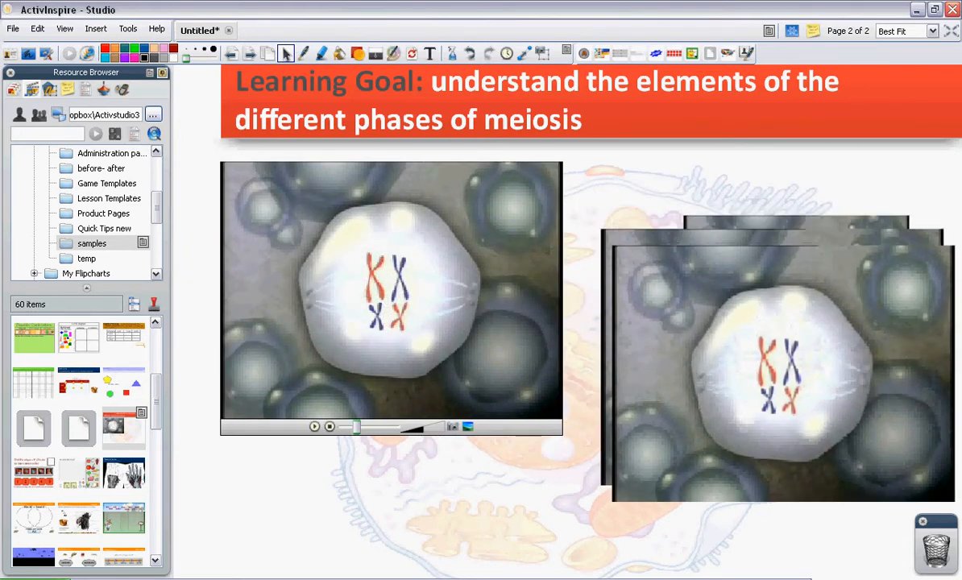
pyautogui.moveTo(585, 516); pyautogui.dragTo(657, 440)
pyautogui.moveTo(702, 403); pyautogui.dragTo(646, 344)
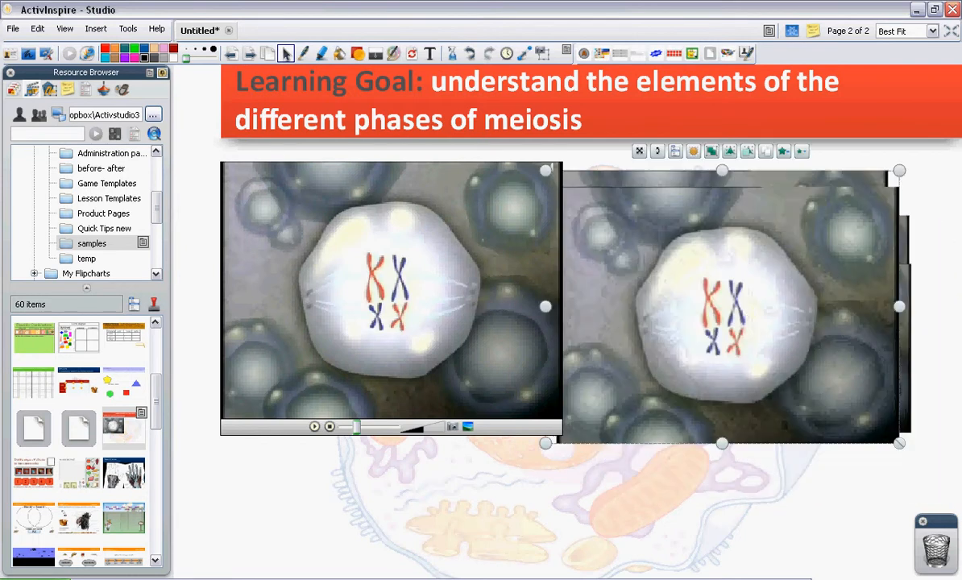
pyautogui.moveTo(900, 443); pyautogui.dragTo(792, 360)
pyautogui.moveTo(677, 278); pyautogui.dragTo(808, 352)
# Paste the stack of stills onto new page 3 and spread them to the corners
pyautogui.moveTo(802, 185); pyautogui.dragTo(836, 342)
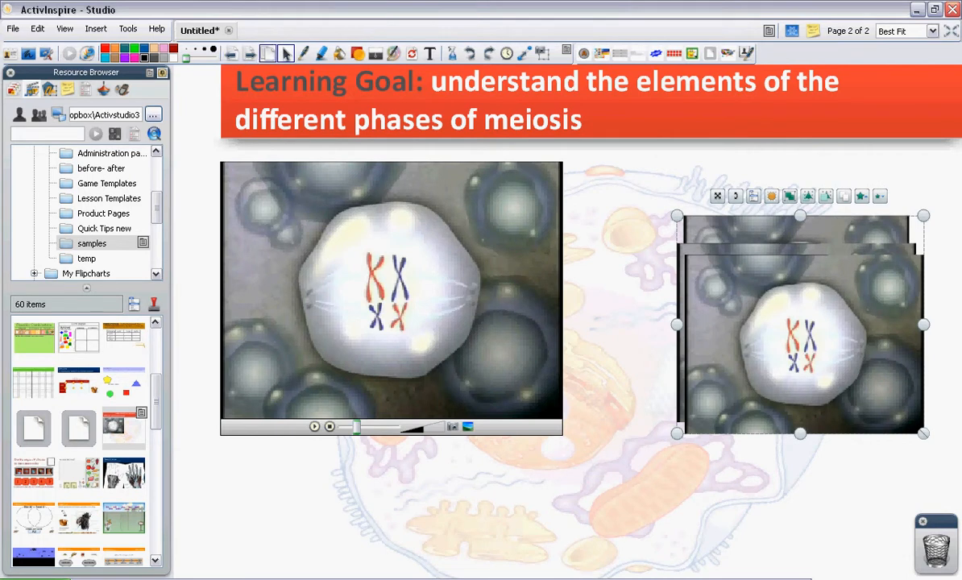
pyautogui.click(249, 52)
pyautogui.hotkey('ctrl', 'v')
pyautogui.moveTo(805, 345); pyautogui.dragTo(817, 423)
pyautogui.moveTo(798, 304); pyautogui.dragTo(367, 372)
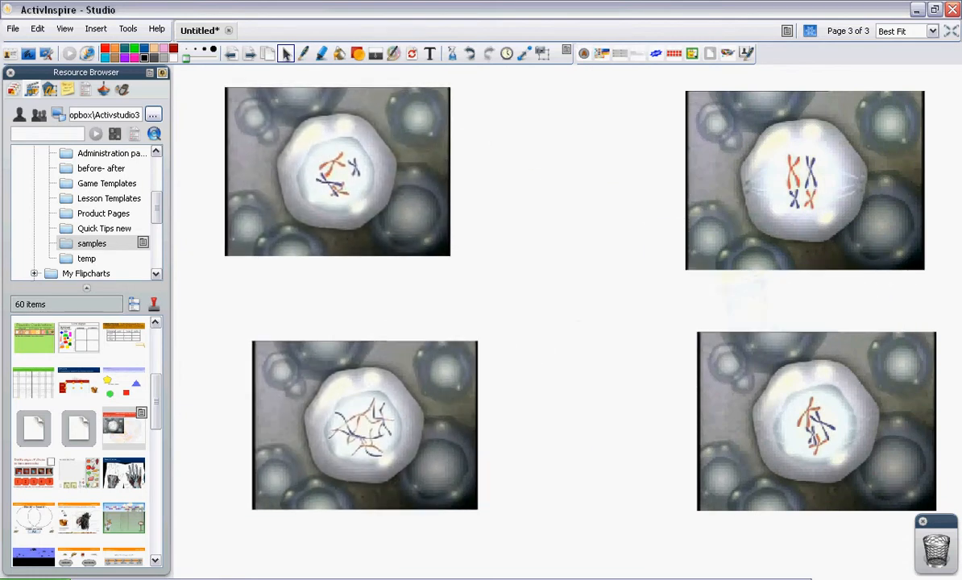
# Drag the A, B, C and D letter badges onto the four meiosis stills
pyautogui.moveTo(583, 54); pyautogui.dragTo(245, 247)
pyautogui.moveTo(867, 465); pyautogui.dragTo(233, 495)
pyautogui.moveTo(867, 465); pyautogui.dragTo(937, 545)
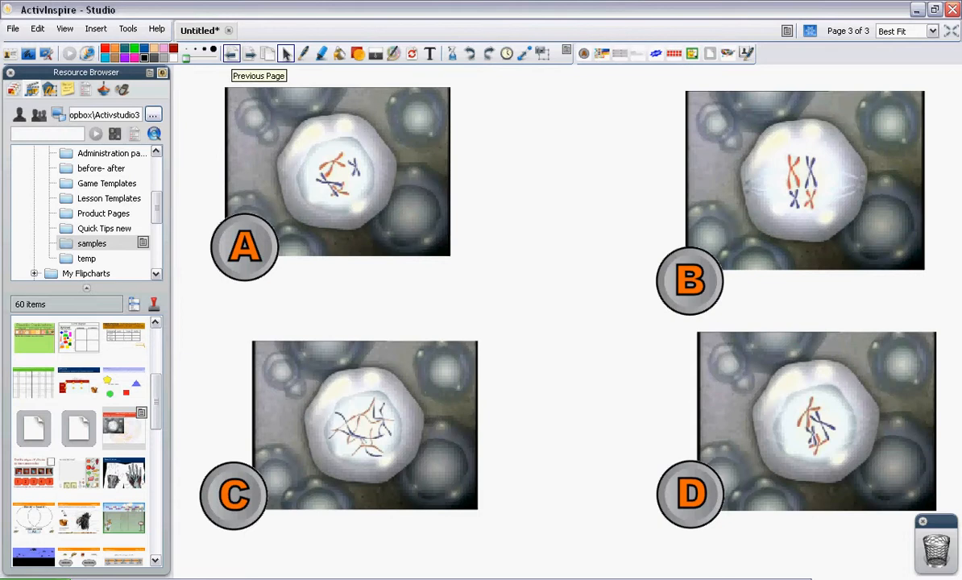
# Back on page 2, move the meiosis video down-right, pause it and select it
pyautogui.click(231, 53)
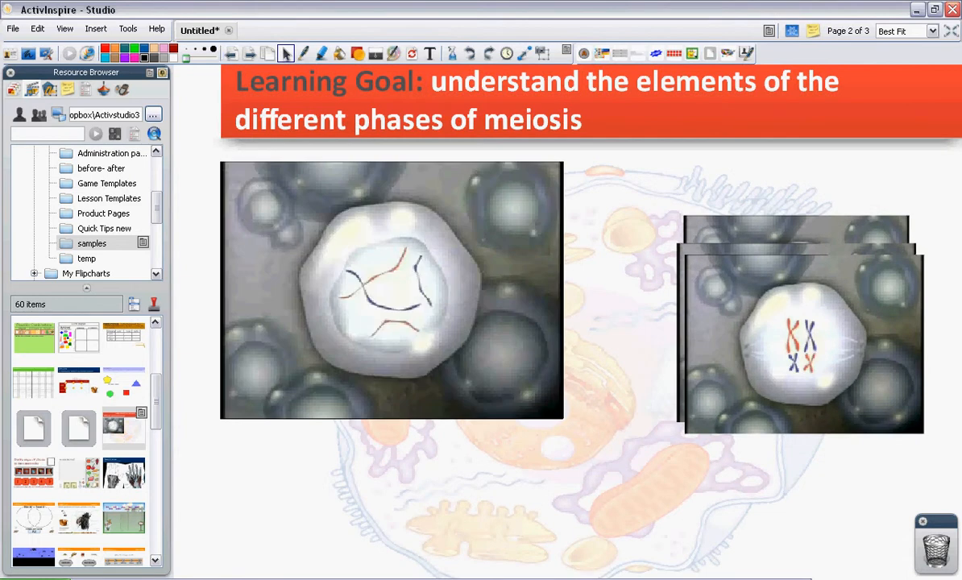
pyautogui.moveTo(391, 290); pyautogui.dragTo(409, 321)
pyautogui.click(403, 504)
pyautogui.moveTo(409, 435)
pyautogui.click(332, 457)
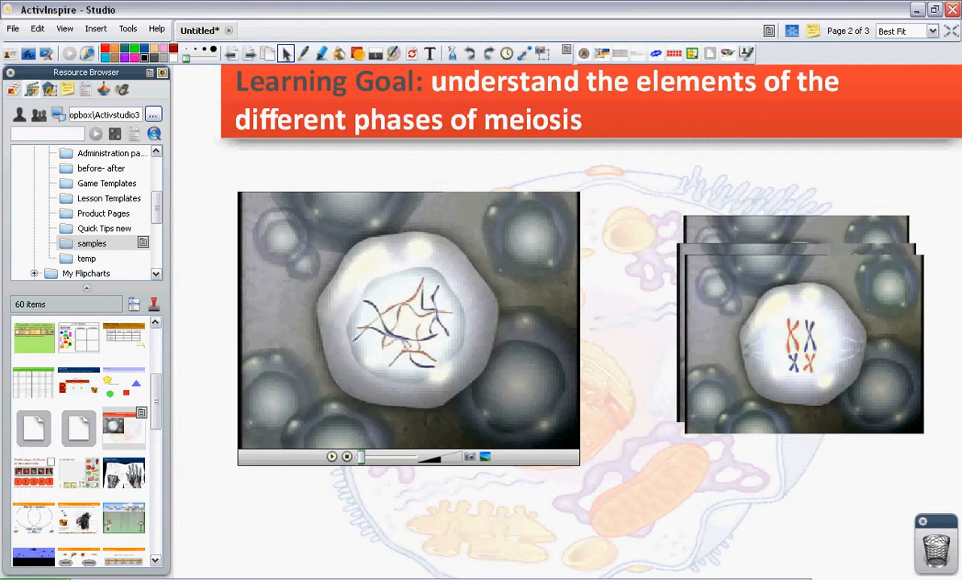
pyautogui.moveTo(616, 218); pyautogui.dragTo(550, 321)
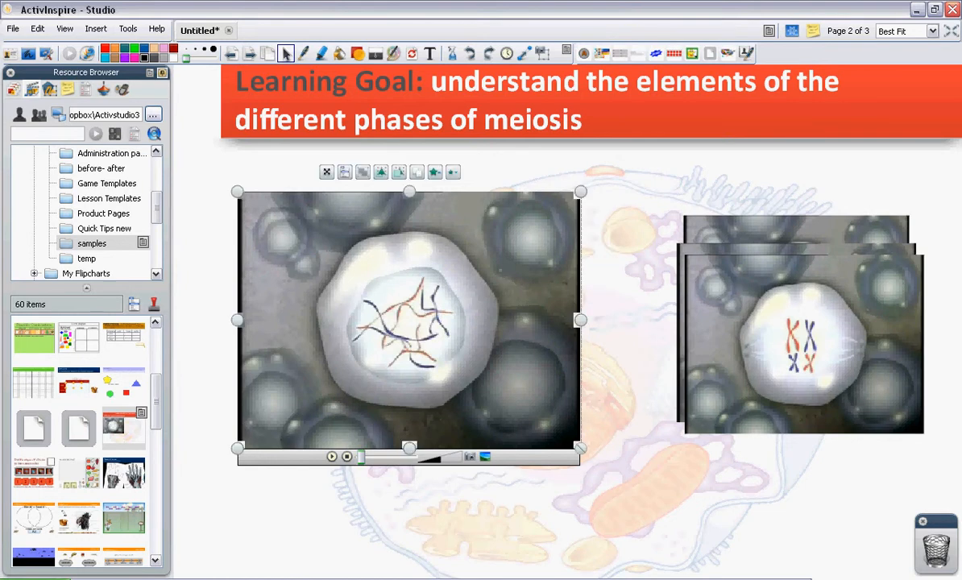
# Check the video's properties, deselect it, and insert a blank page after page 2
pyautogui.click(85, 88)
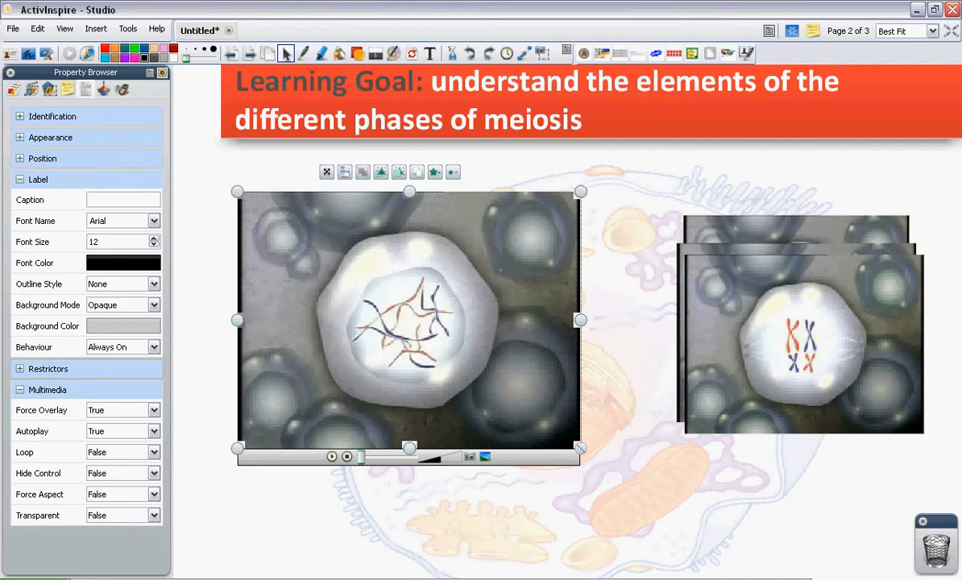
pyautogui.press('Escape')
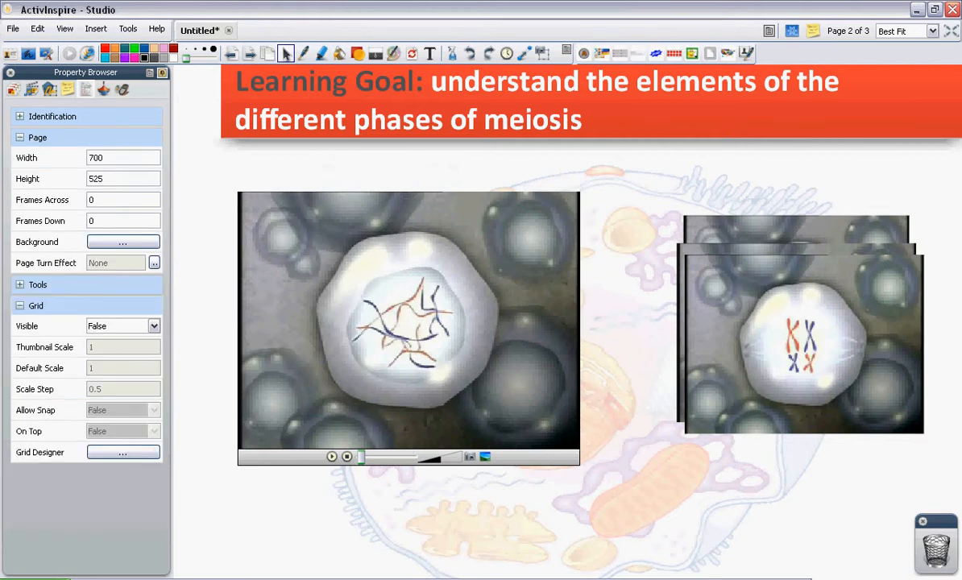
pyautogui.click(250, 52)
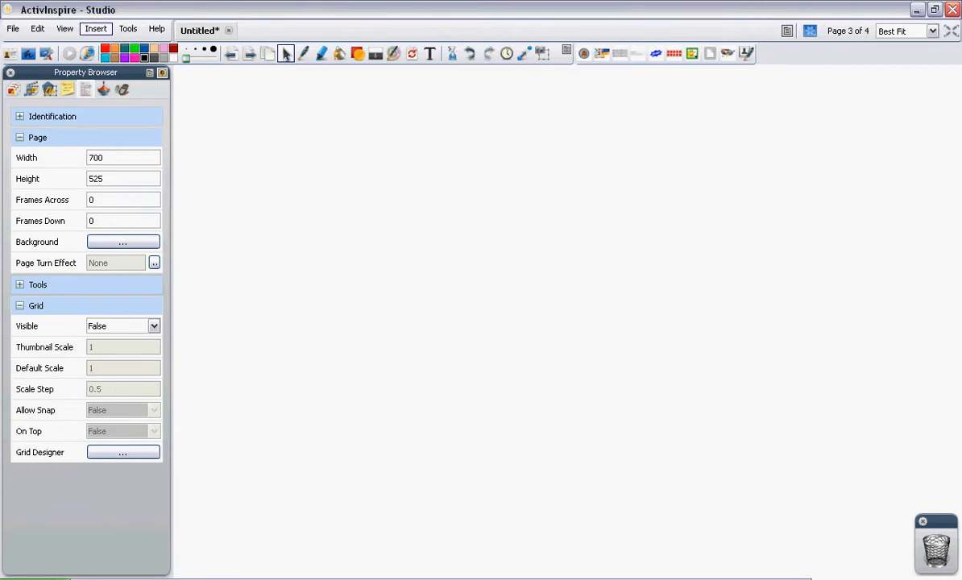
# Insert the 3 stooges.flv video, moved toward the upper left and enlarged
pyautogui.click(96, 28)
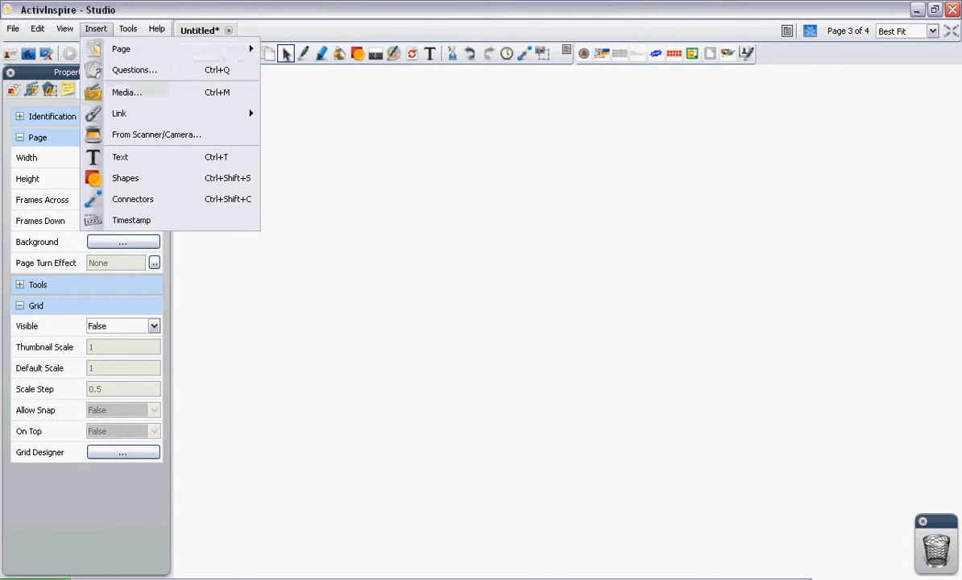
pyautogui.click(126, 92)
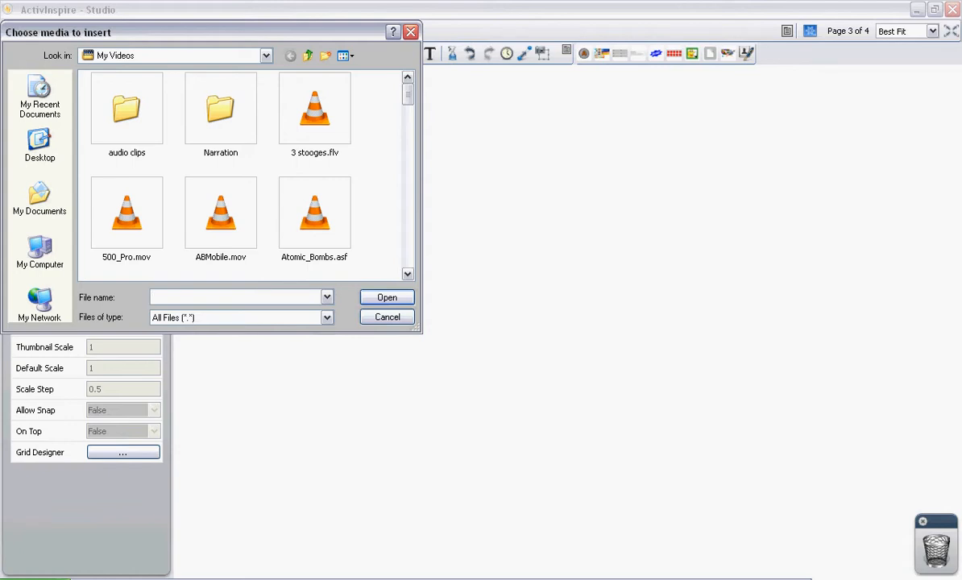
pyautogui.doubleClick(314, 109)
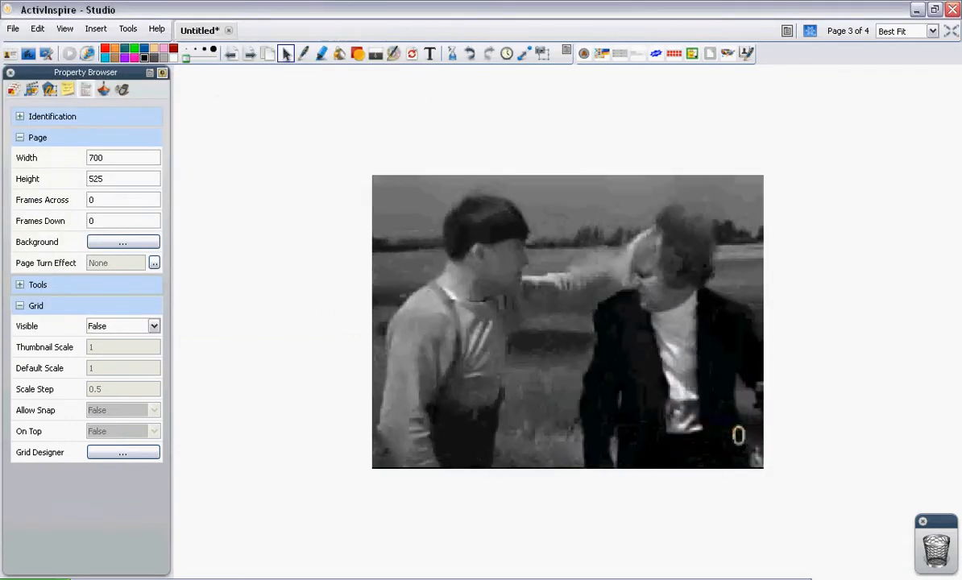
pyautogui.moveTo(568, 321); pyautogui.dragTo(402, 236)
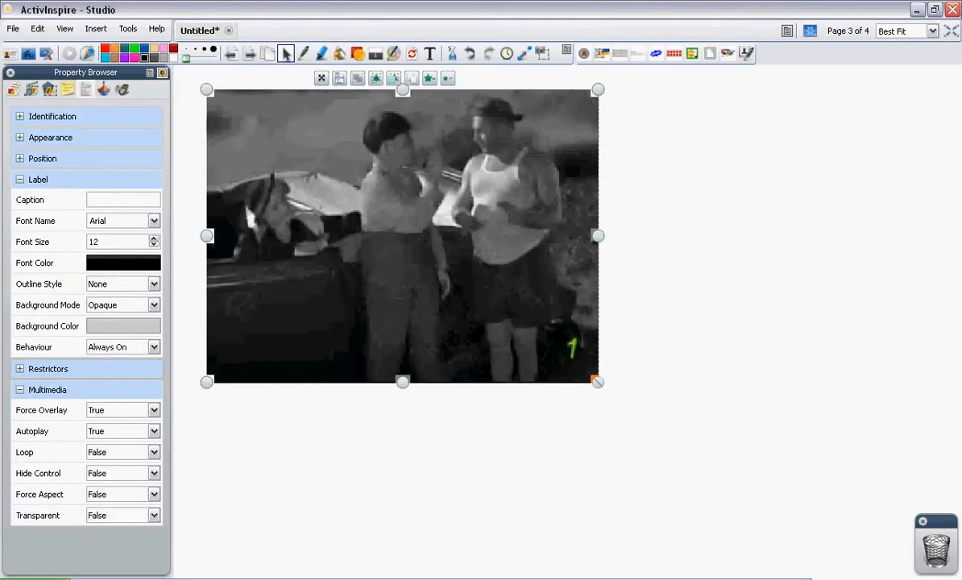
pyautogui.moveTo(598, 383); pyautogui.dragTo(716, 470)
pyautogui.click(774, 451)
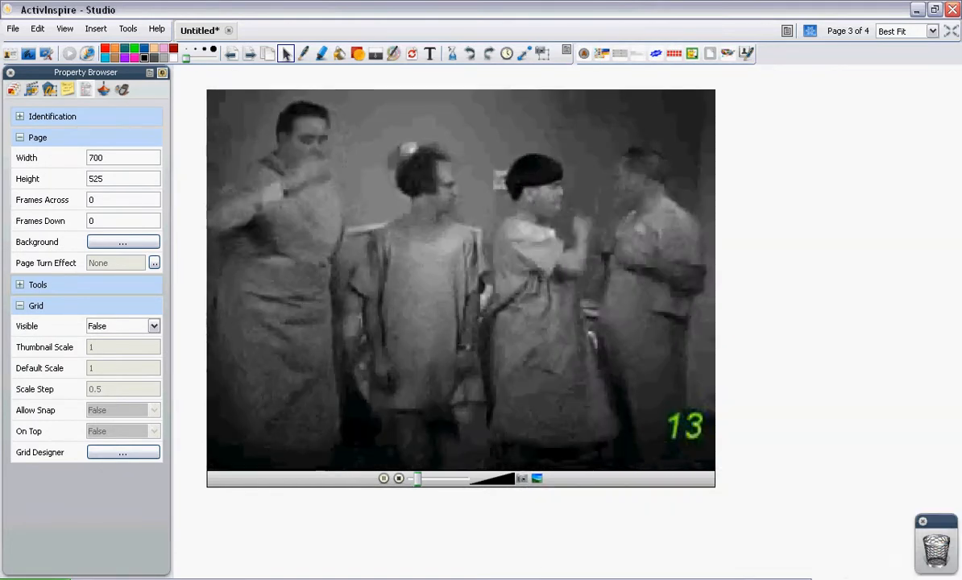
# Pause the clip and add a new blank page 5 at the end
pyautogui.click(384, 479)
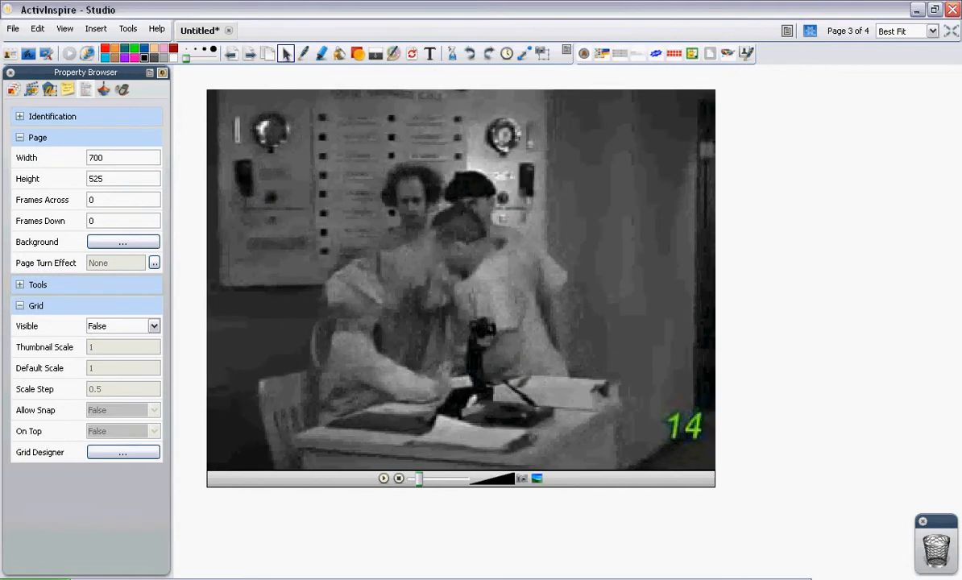
pyautogui.click(250, 54)
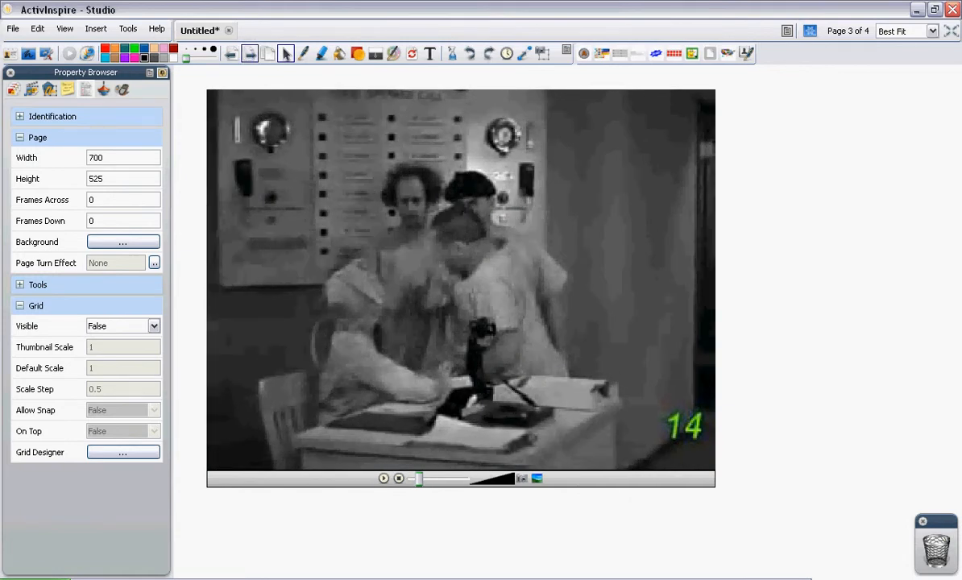
pyautogui.click(250, 54)
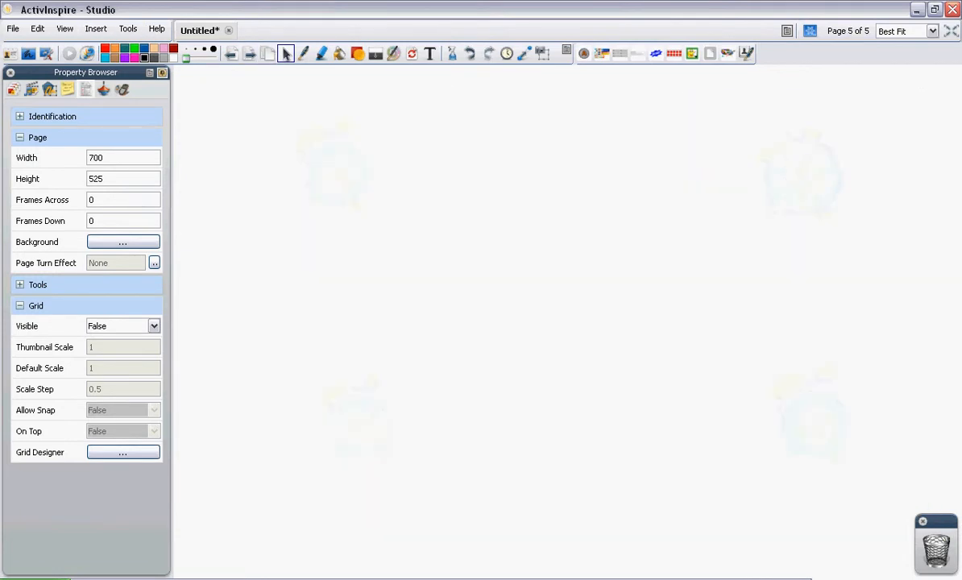
# Link 3 stooges.flv on page 5 as an Image Icon through Insert > Link > File
pyautogui.click(96, 29)
pyautogui.moveTo(129, 114)
pyautogui.click(282, 114)
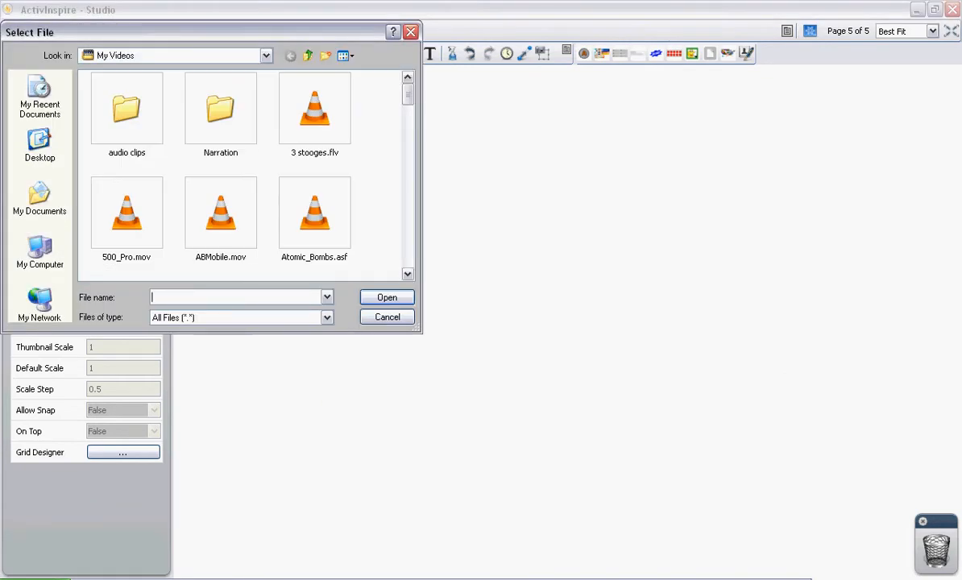
pyautogui.scroll(-4, 242, 174)
pyautogui.scroll(4, 242, 174)
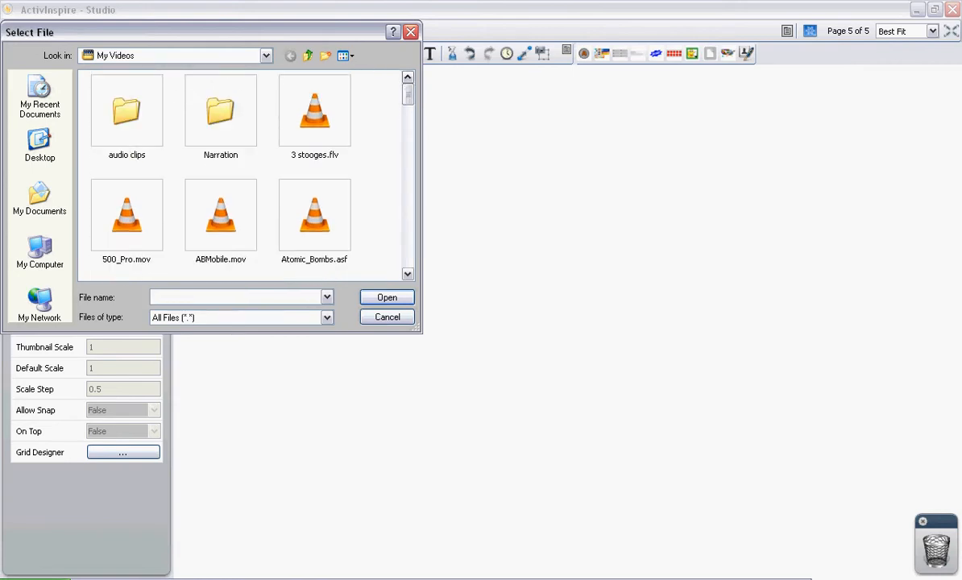
pyautogui.moveTo(209, 32); pyautogui.dragTo(253, 58)
pyautogui.doubleClick(358, 138)
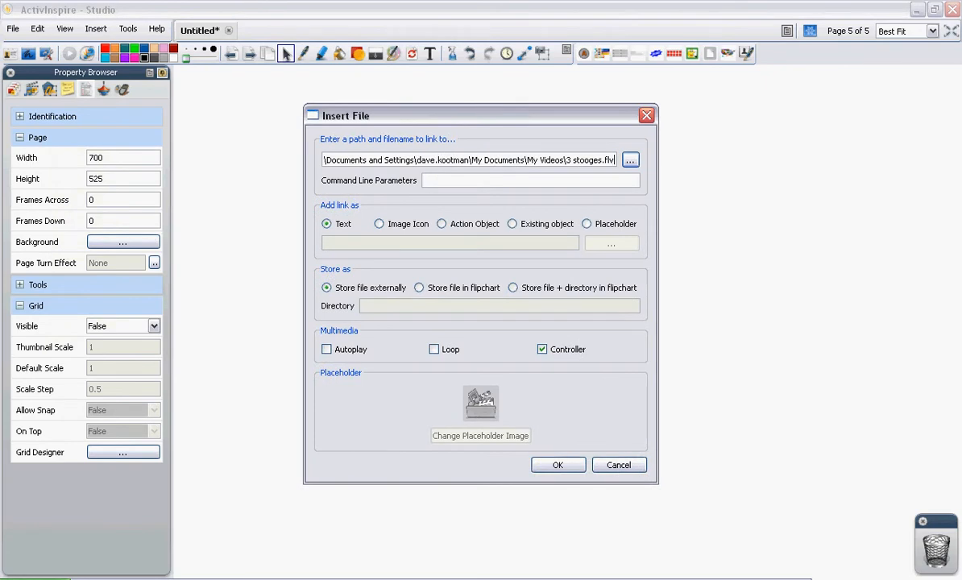
pyautogui.moveTo(403, 116); pyautogui.dragTo(390, 115)
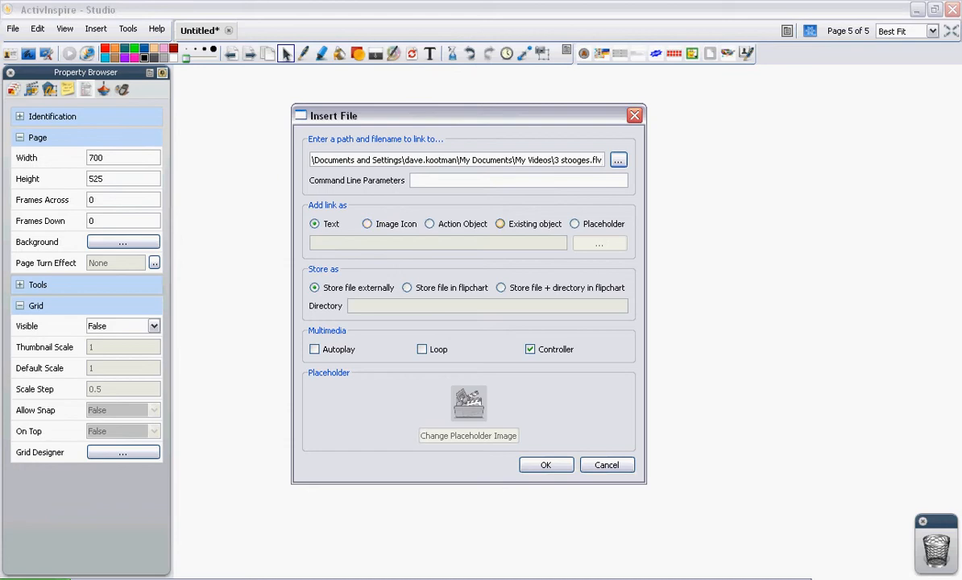
pyautogui.click(367, 224)
pyautogui.moveTo(484, 115); pyautogui.dragTo(512, 107)
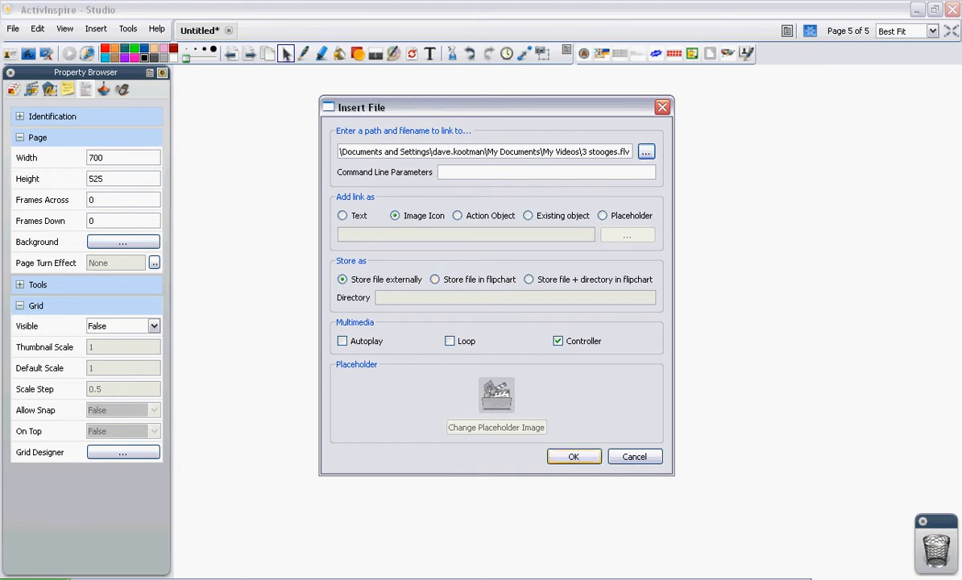
pyautogui.click(574, 457)
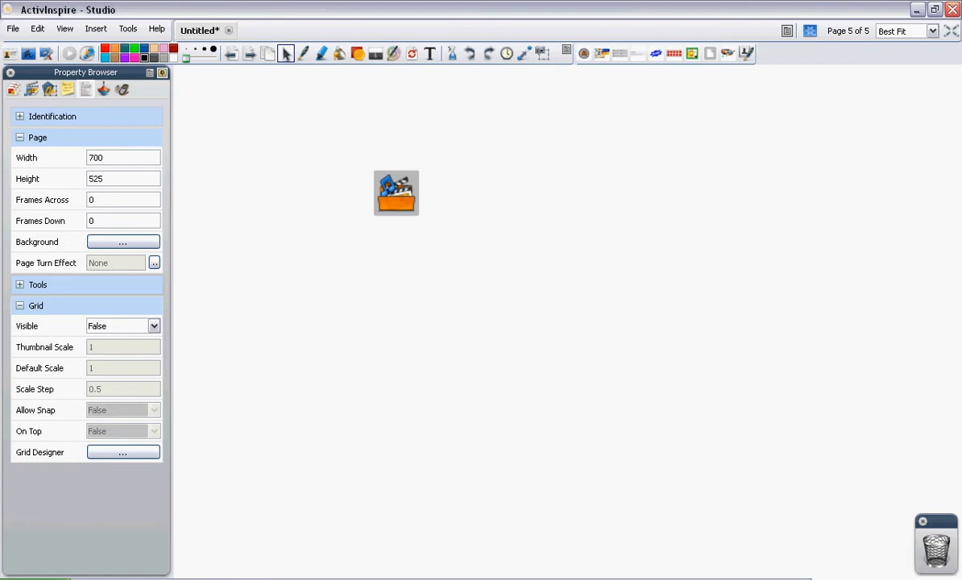
# Add blank page 6 and insert The Dating Game.m4v onto it as media
pyautogui.click(250, 53)
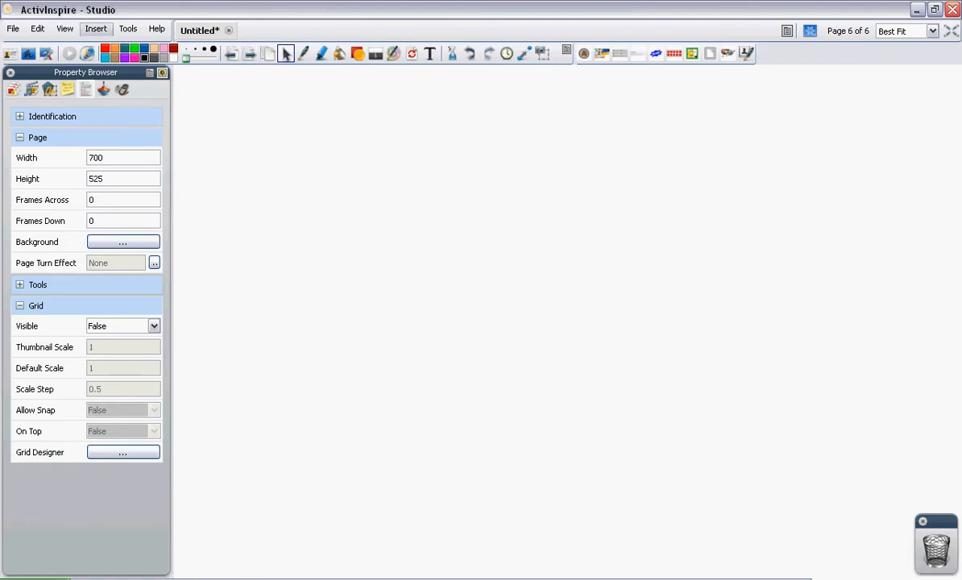
pyautogui.click(96, 28)
pyautogui.click(127, 92)
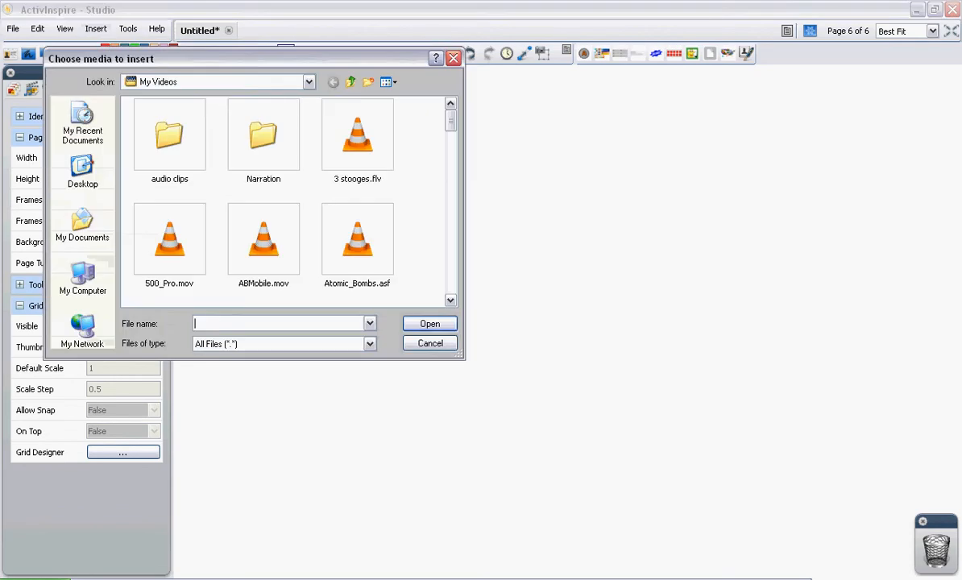
pyautogui.scroll(-5, 420, 113)
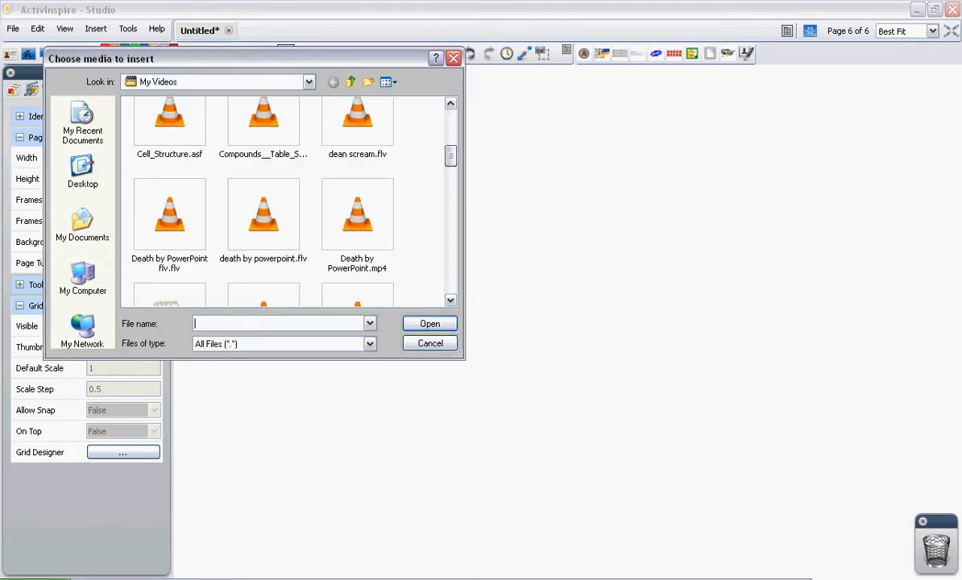
pyautogui.moveTo(451, 192); pyautogui.dragTo(451, 243)
pyautogui.click(263, 120)
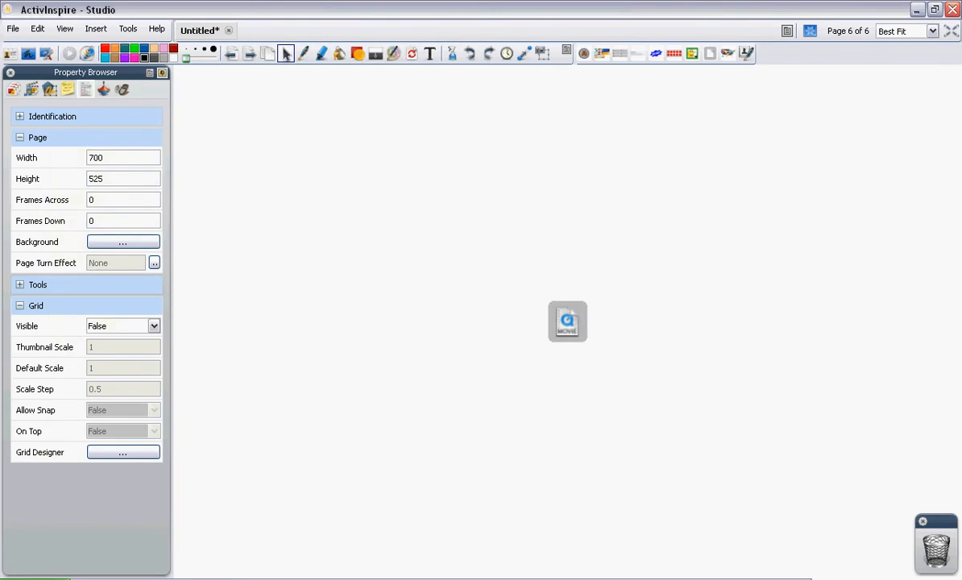